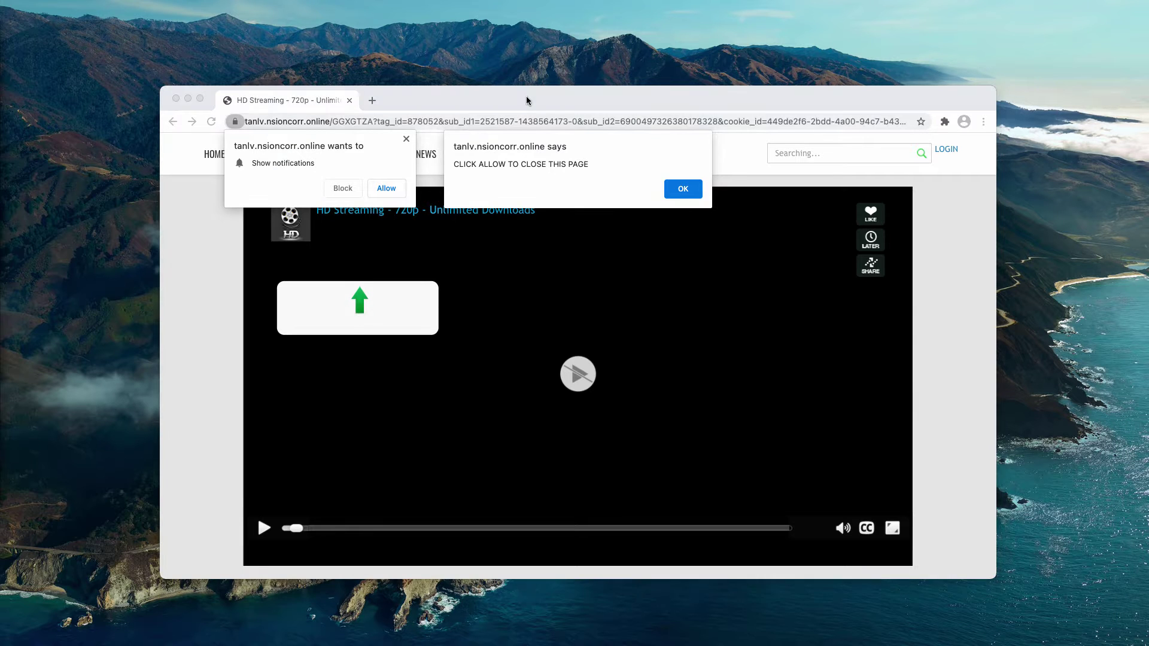
Step: Dismiss the tanlv.nsioncorr.online alert, leaving its Show notifications request pending
{"action": "left_click_drag", "start_coordinate": [526, 96], "coordinate": [525, 88]}
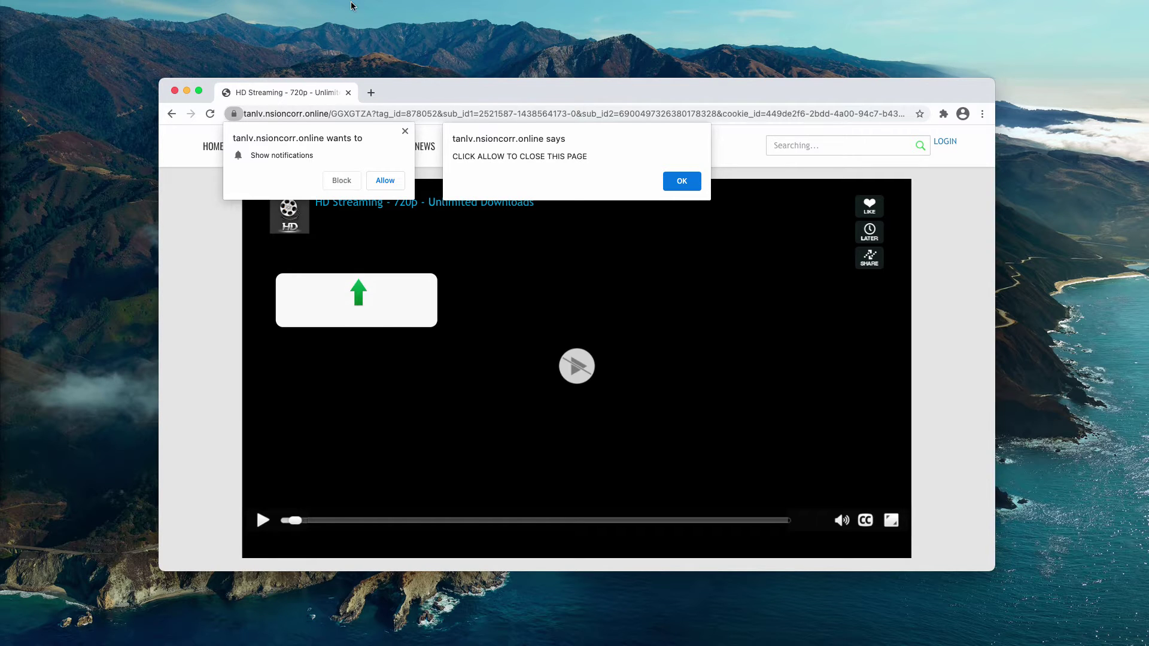
{"action": "left_click_drag", "start_coordinate": [501, 81], "coordinate": [495, 76]}
{"action": "left_click", "coordinate": [676, 177]}
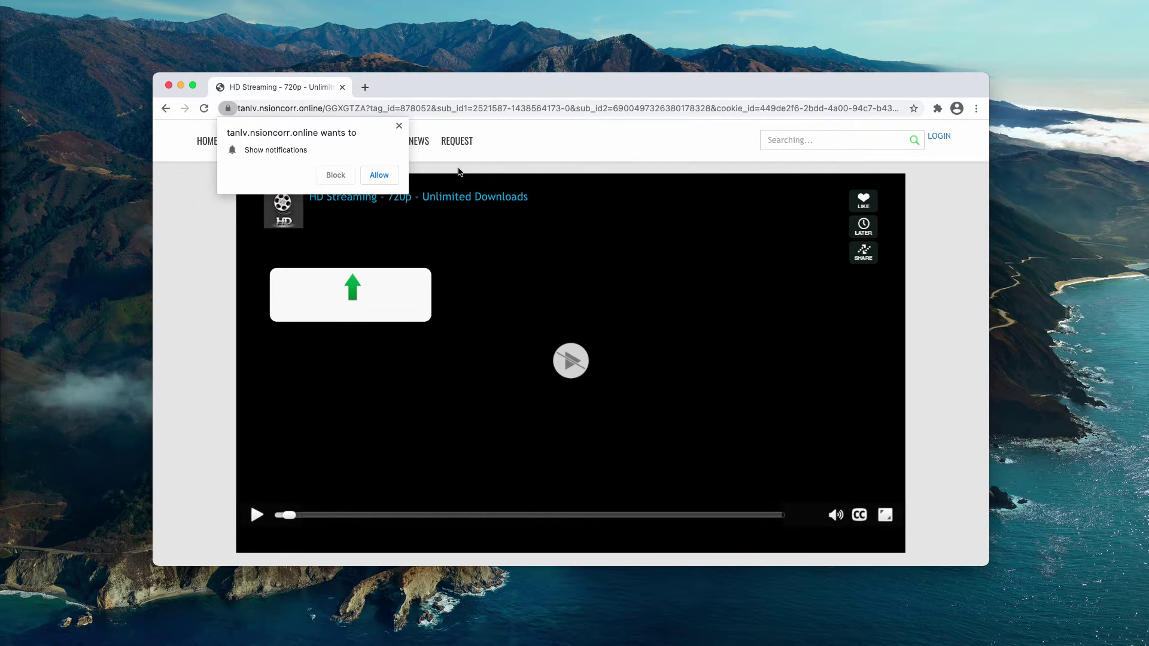
{"action": "left_click_drag", "start_coordinate": [512, 94], "coordinate": [513, 91]}
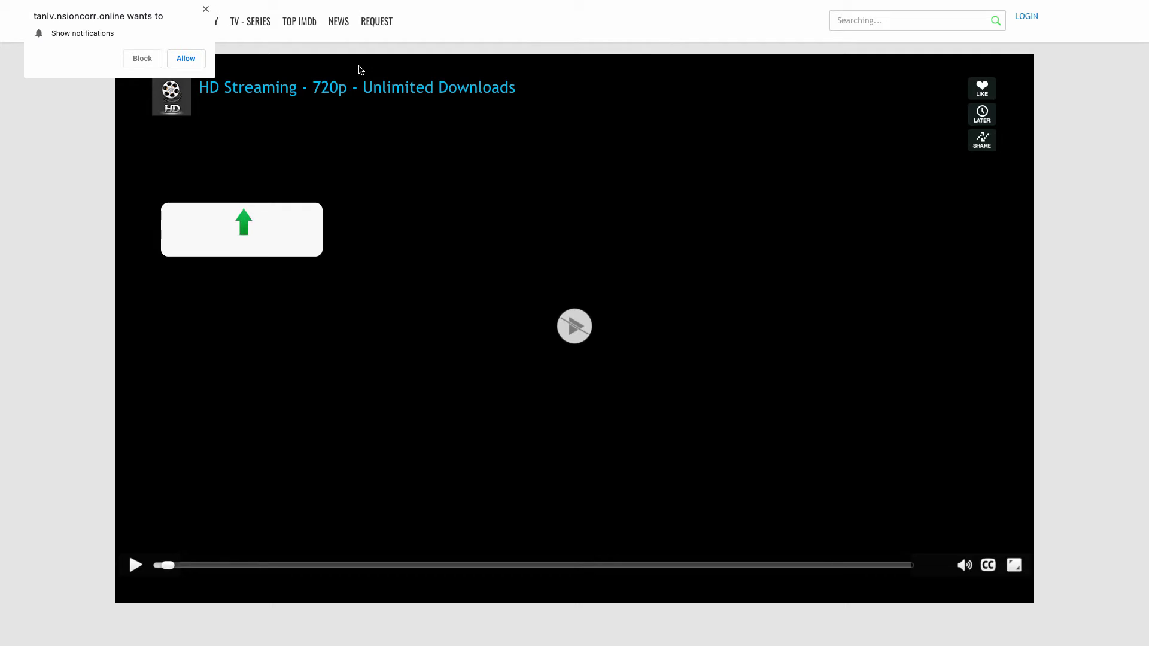
Step: Exit full screen and allow tanlv.nsioncorr.online to show notifications
{"action": "key", "text": "Escape"}
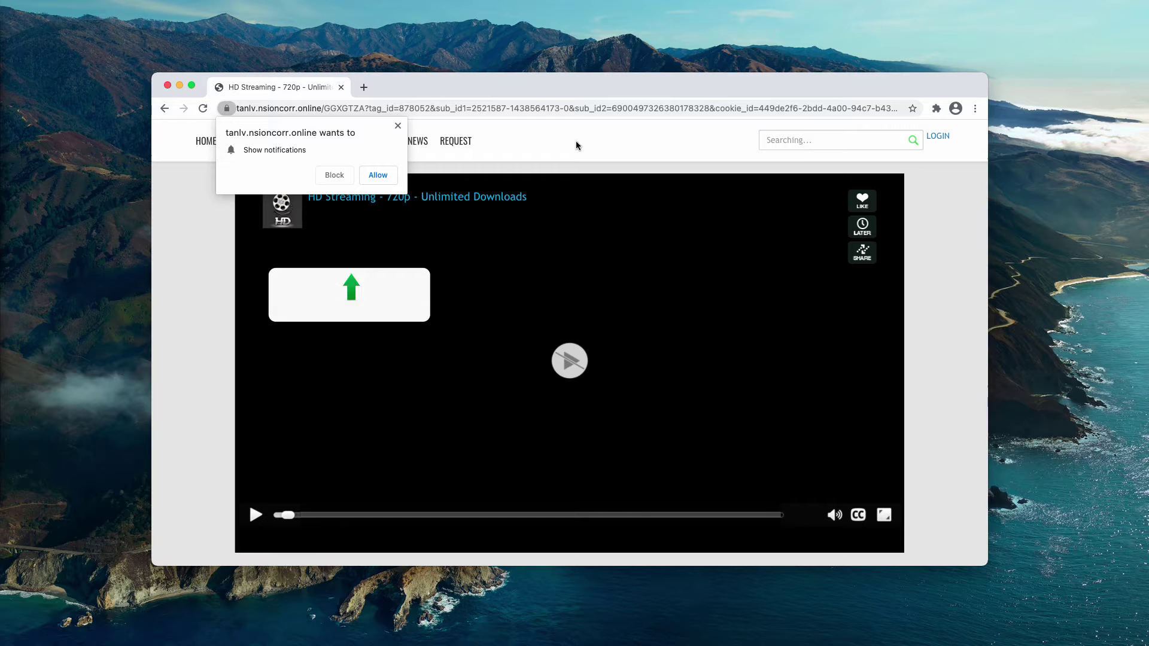
{"action": "left_click", "coordinate": [551, 139]}
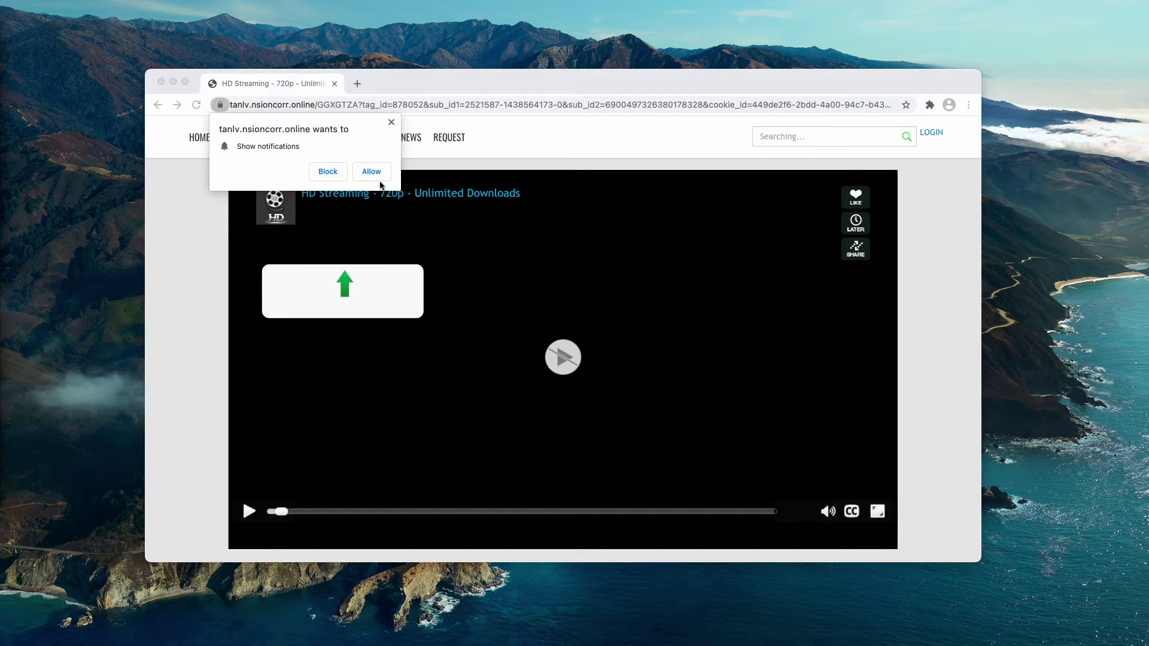
{"action": "left_click", "coordinate": [379, 180]}
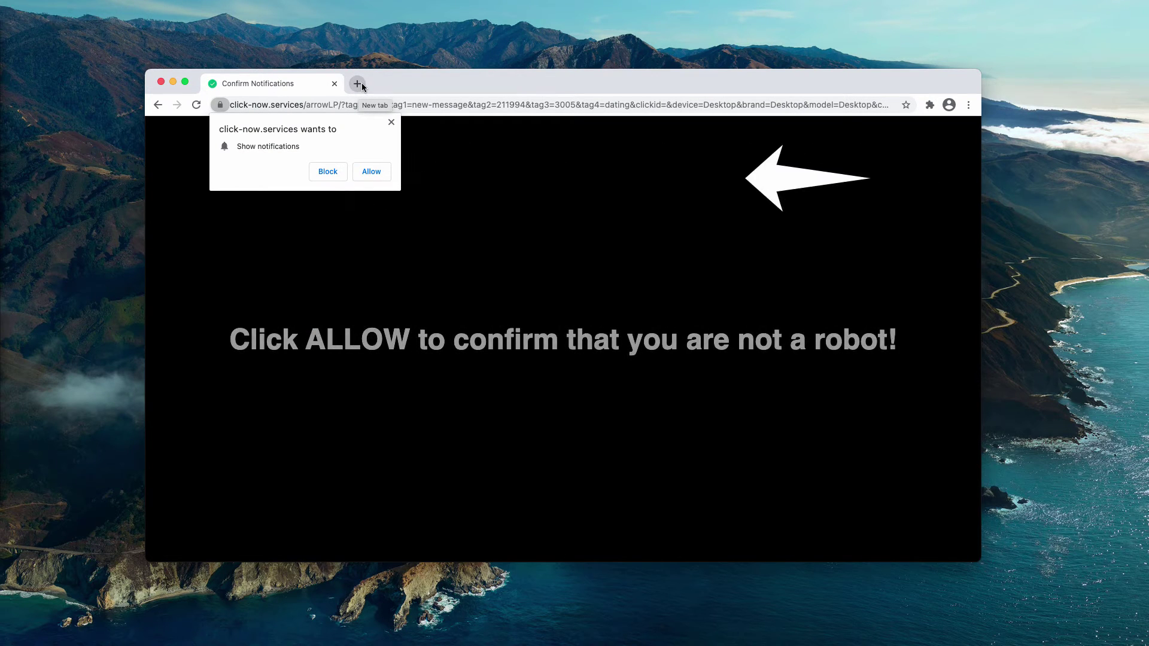
Step: Open a new Google New Tab page beside the Confirm Notifications tab
{"action": "left_click", "coordinate": [359, 84]}
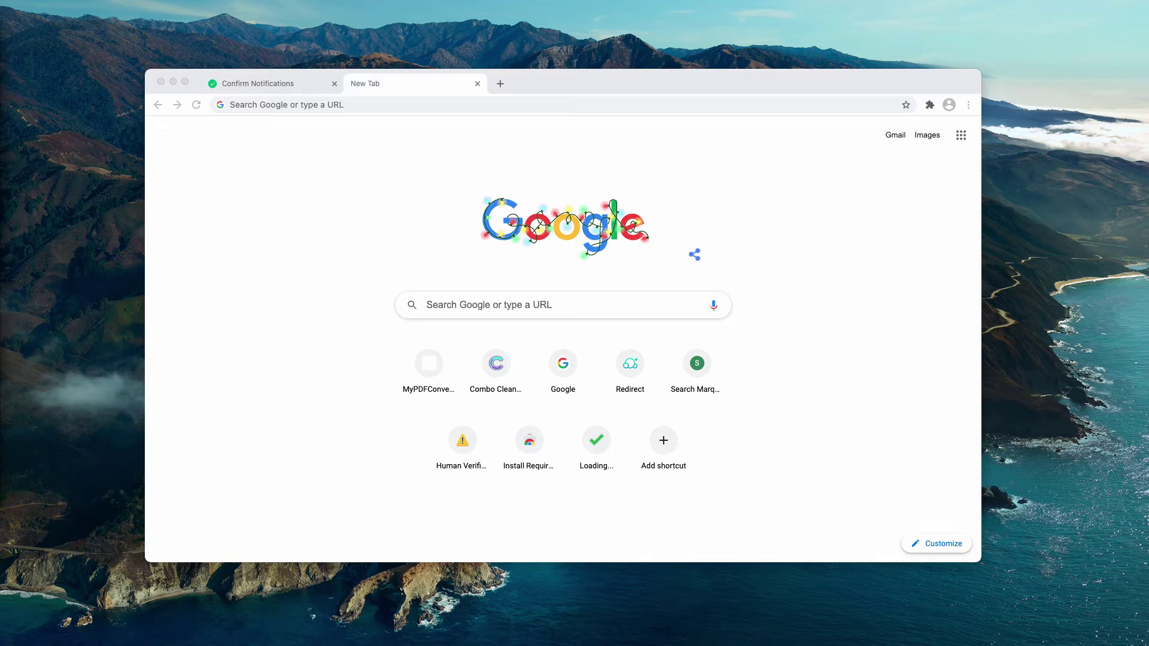
{"action": "left_click", "coordinate": [425, 85]}
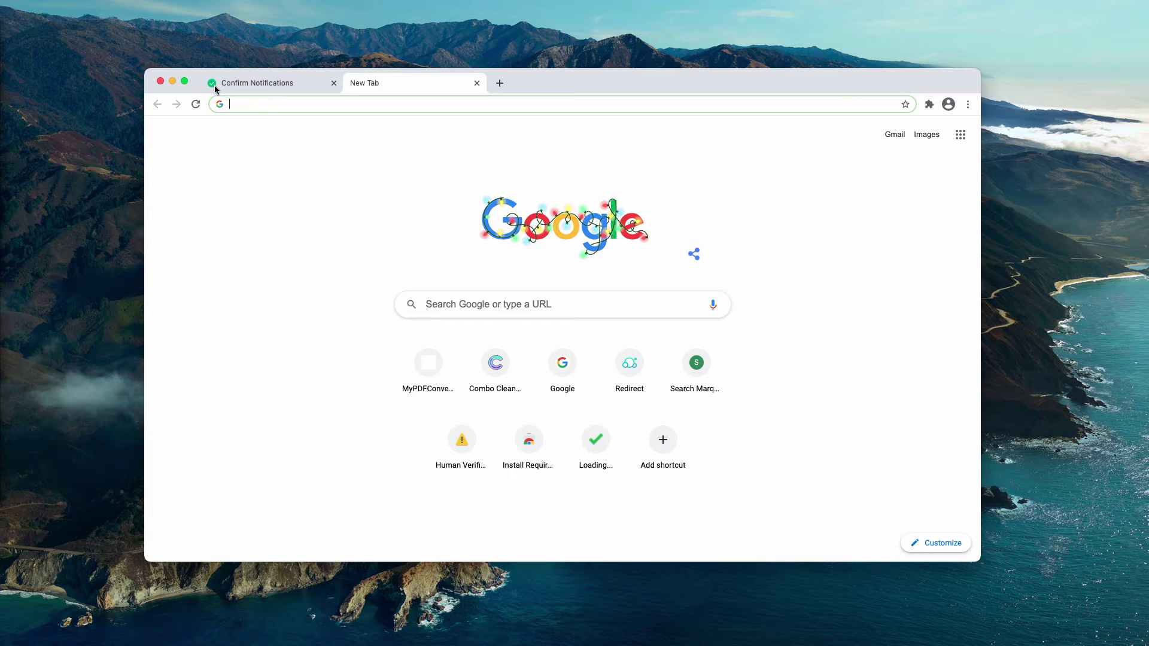
Step: Go to Settings > Site Settings > Notifications and scroll down to the Allow list
{"action": "left_click", "coordinate": [967, 104]}
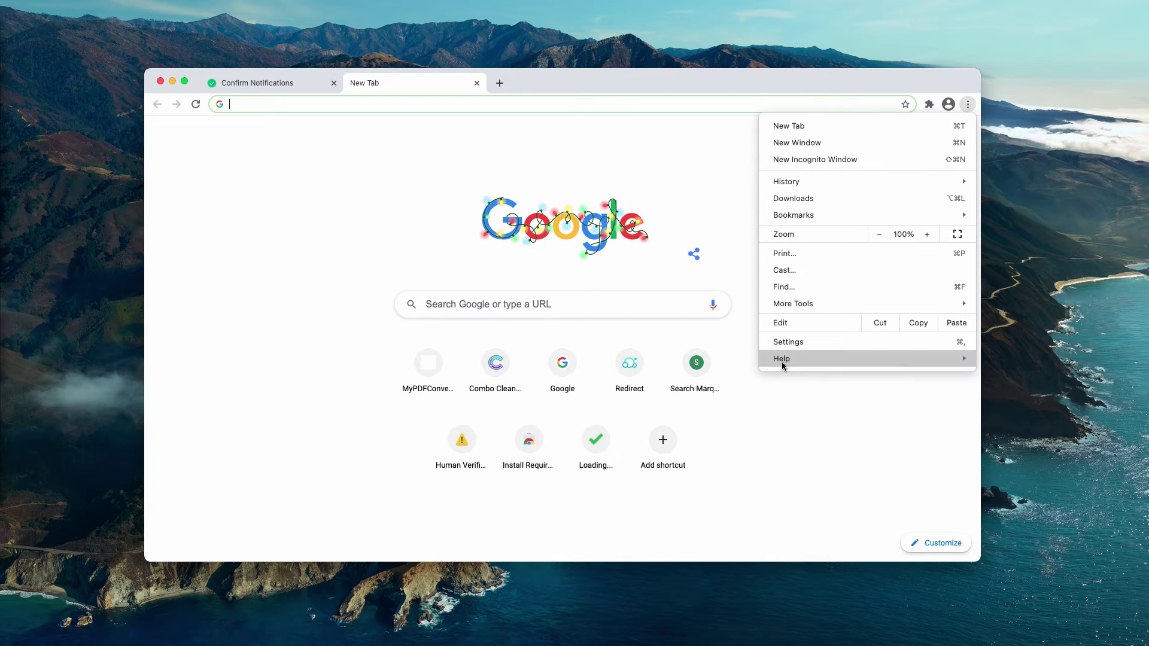
{"action": "left_click", "coordinate": [800, 345]}
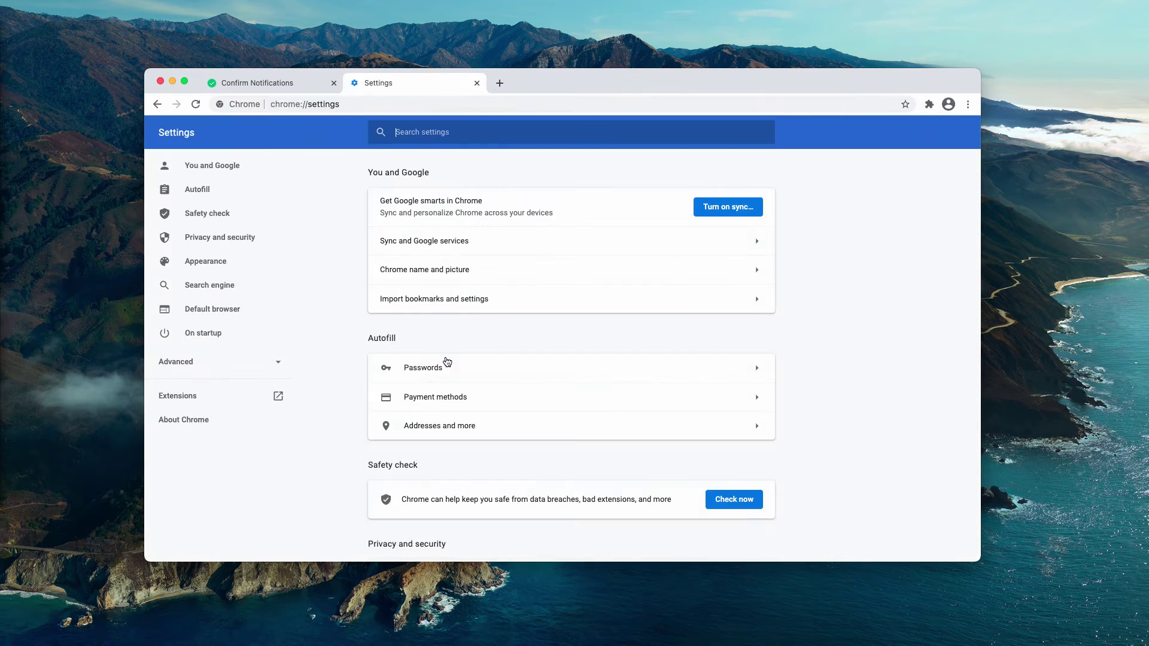
{"action": "scroll", "coordinate": [440, 383], "scroll_direction": "down", "scroll_amount": 5}
{"action": "left_click", "coordinate": [440, 482]}
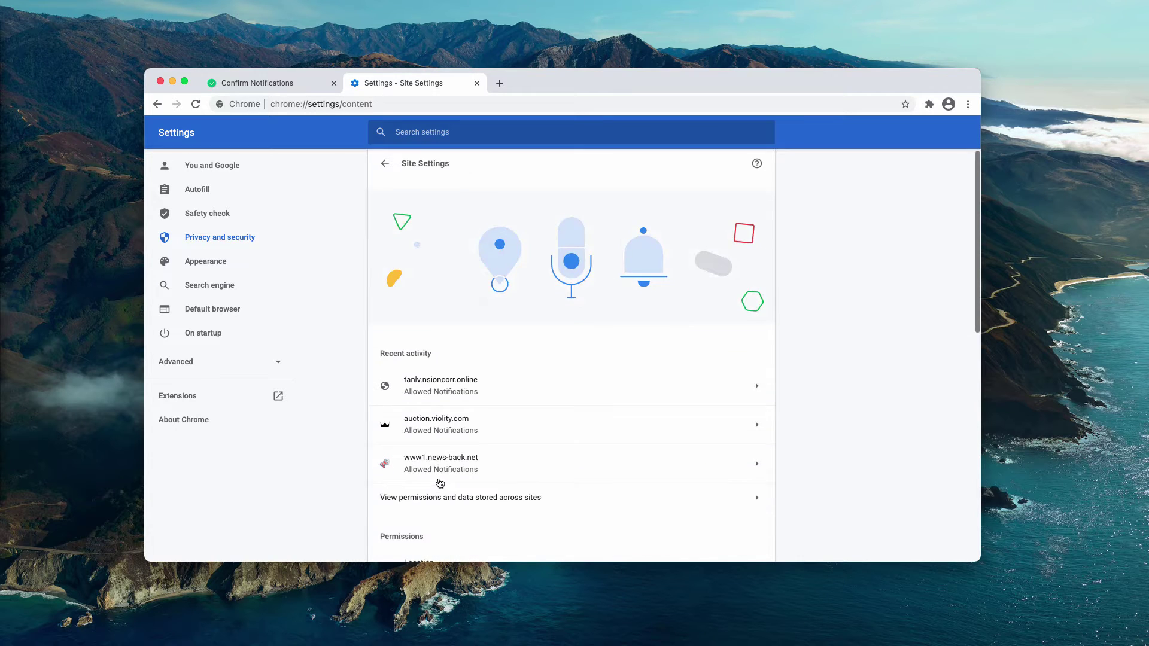
{"action": "scroll", "coordinate": [440, 481], "scroll_direction": "down", "scroll_amount": 5}
{"action": "left_click", "coordinate": [441, 447]}
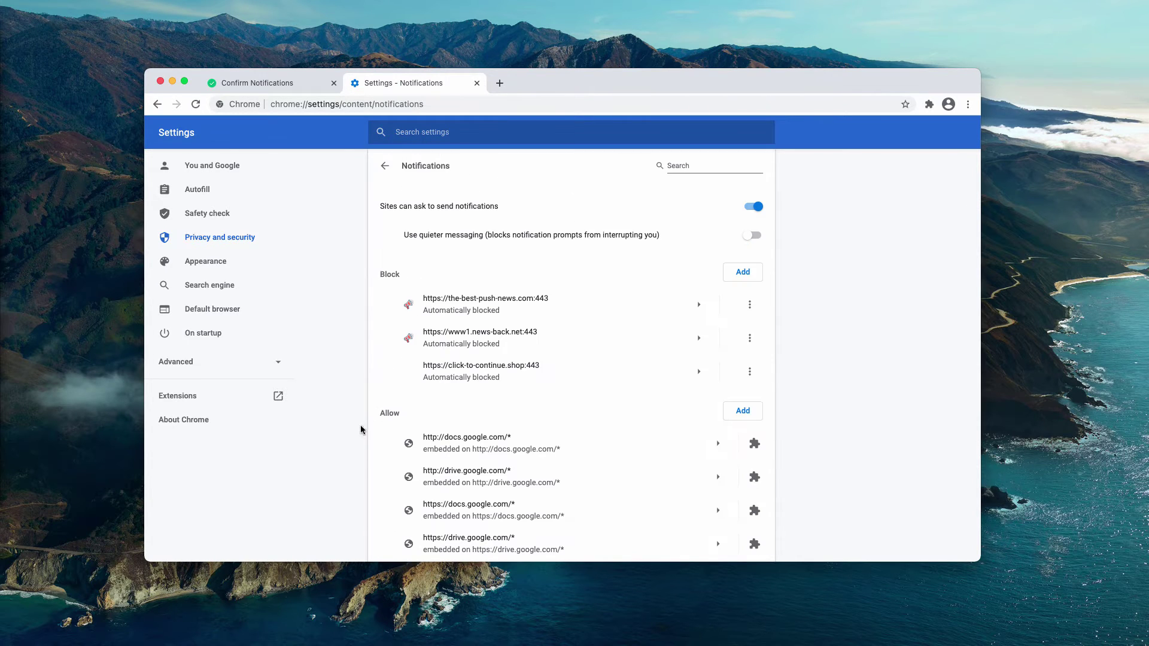
{"action": "scroll", "coordinate": [389, 359], "scroll_direction": "down", "scroll_amount": 3}
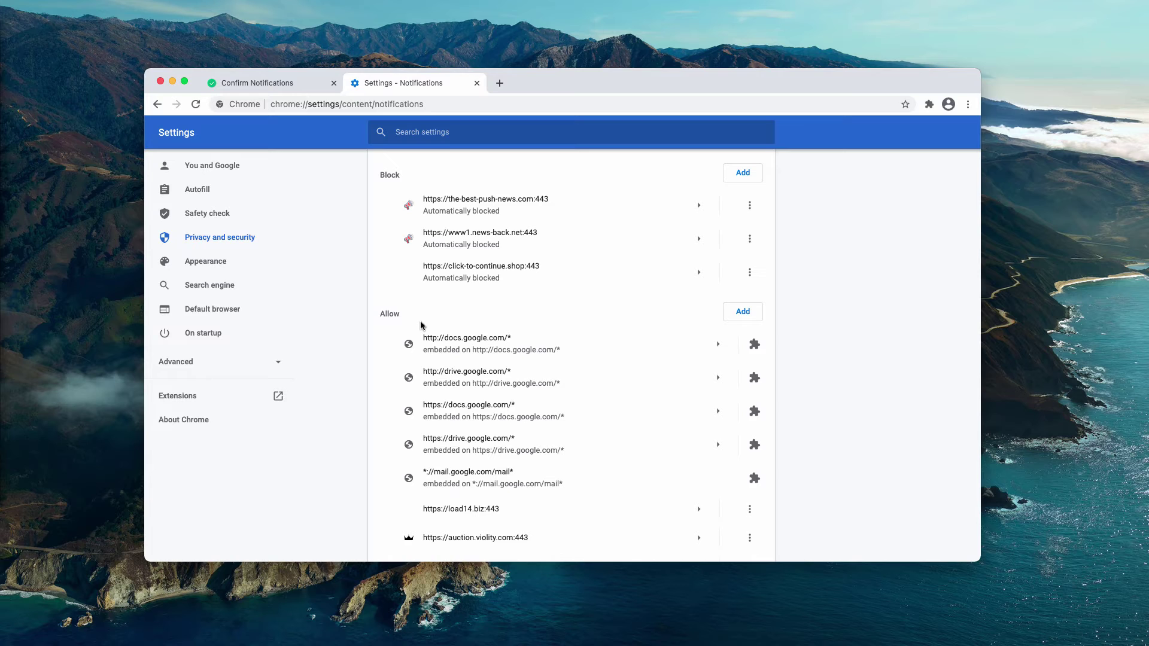
{"action": "scroll", "coordinate": [422, 326], "scroll_direction": "down", "scroll_amount": 3}
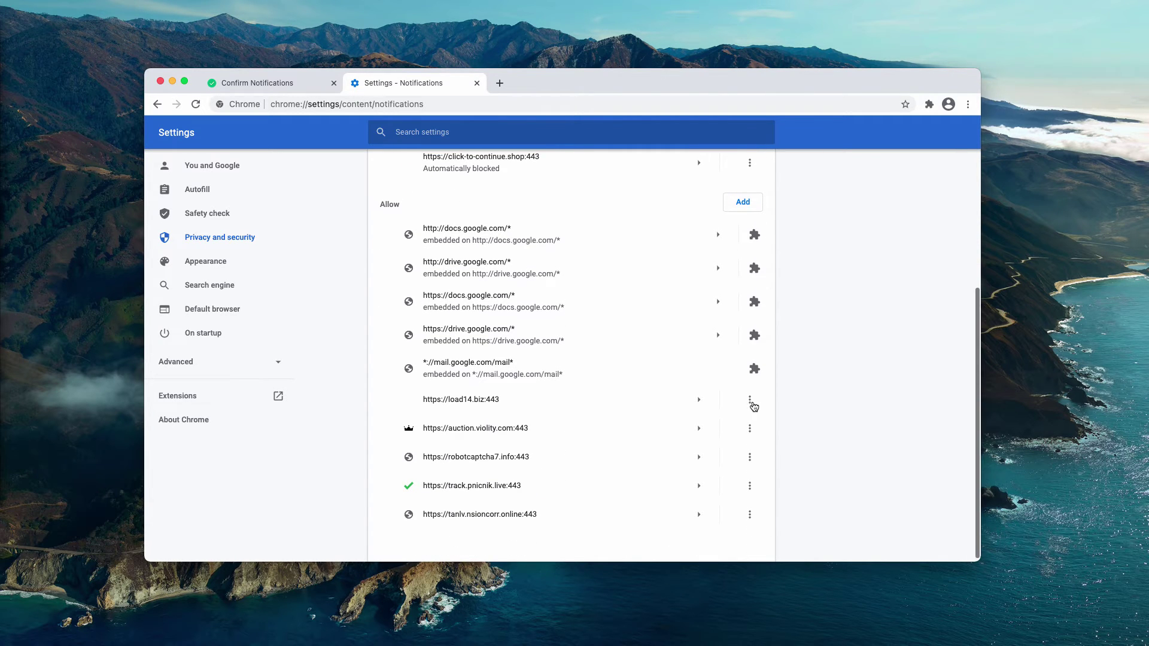
Step: Remove load14.biz, auction.violity.com, robotcaptcha7.info and track.pnicnik.live from allowed notification sites
{"action": "left_click", "coordinate": [750, 400]}
{"action": "left_click", "coordinate": [756, 441]}
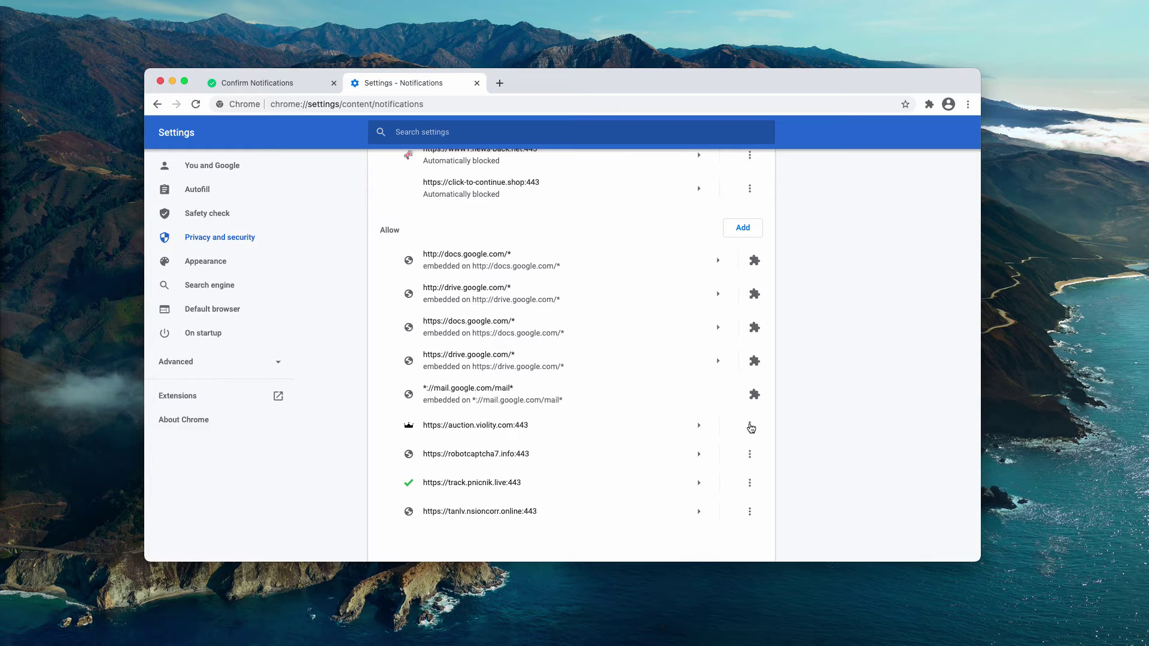
{"action": "left_click", "coordinate": [751, 426]}
{"action": "left_click", "coordinate": [743, 467]}
{"action": "left_click", "coordinate": [749, 454]}
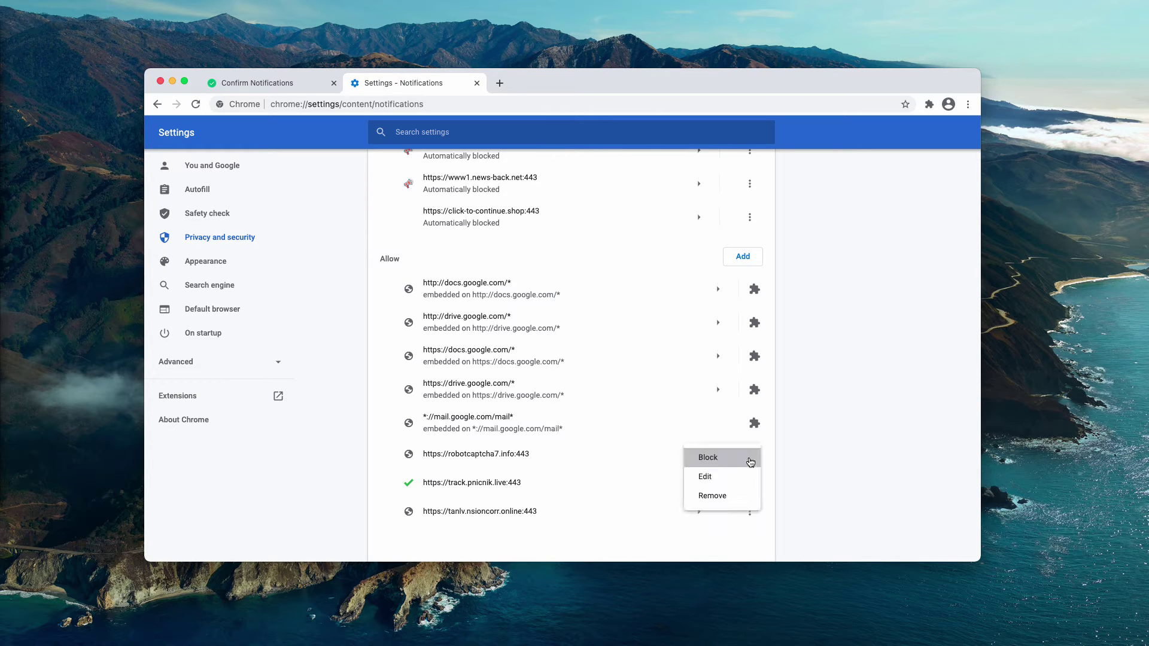
{"action": "left_click", "coordinate": [730, 502]}
{"action": "left_click", "coordinate": [750, 482]}
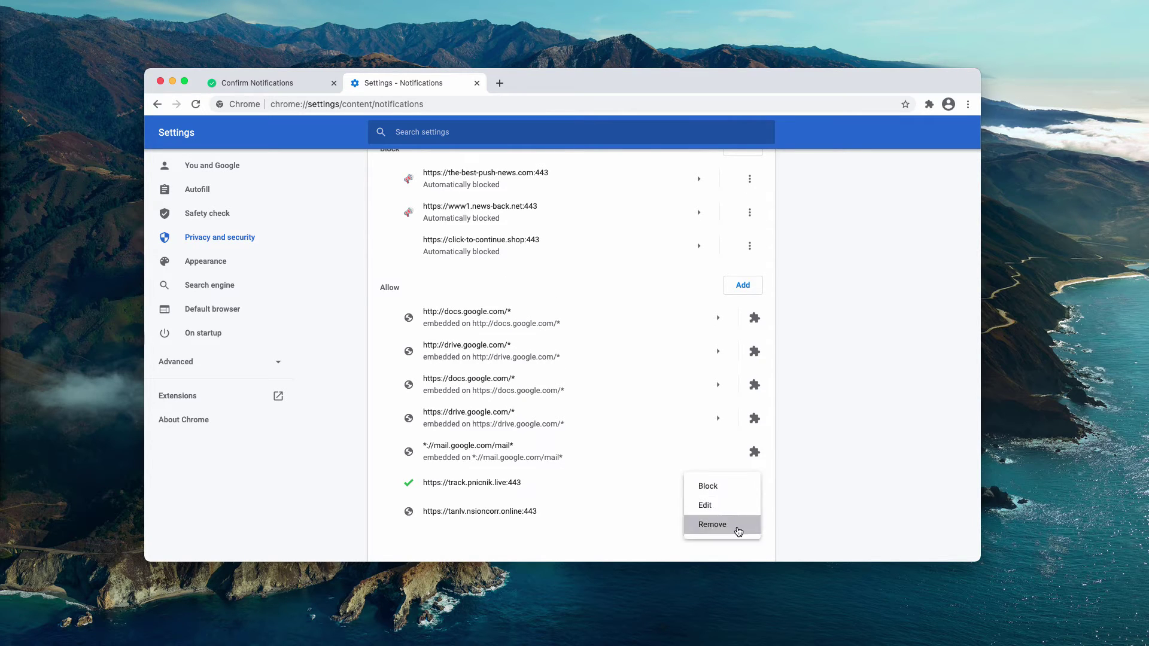
{"action": "left_click", "coordinate": [739, 531]}
{"action": "left_click", "coordinate": [750, 511]}
Step: Remove the-best-push-news.com, www1.news-back.net and click-to-continue.shop from the notification block list
{"action": "left_click", "coordinate": [745, 514]}
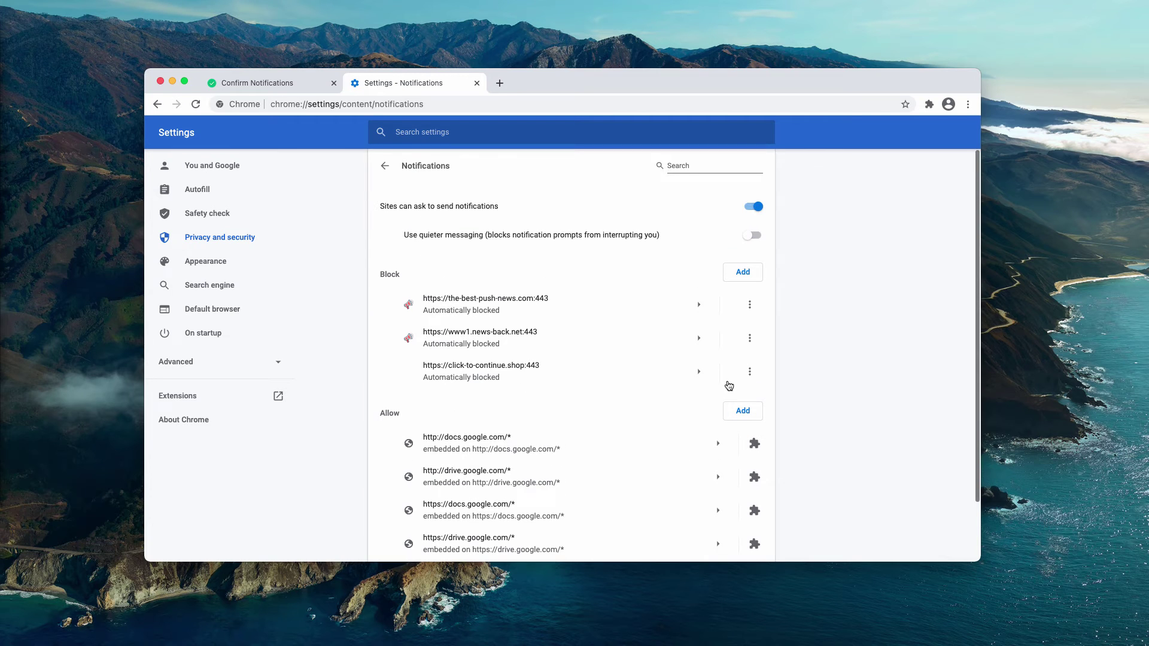
{"action": "left_click", "coordinate": [750, 305]}
{"action": "left_click", "coordinate": [734, 349]}
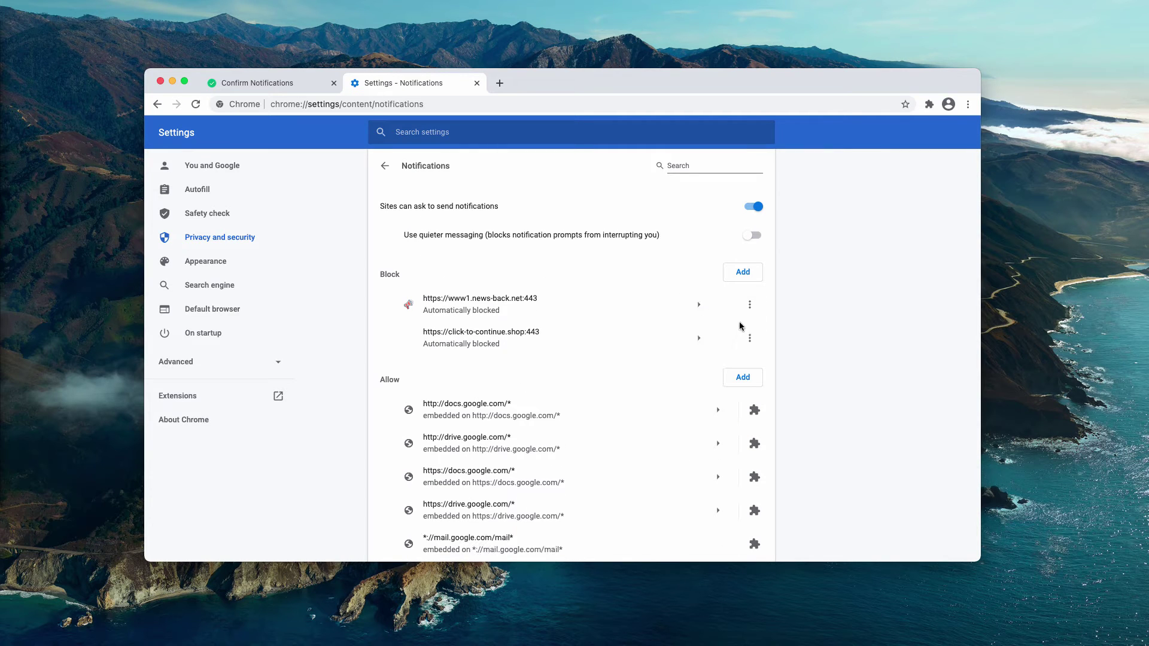
{"action": "left_click", "coordinate": [750, 305]}
{"action": "left_click", "coordinate": [731, 348]}
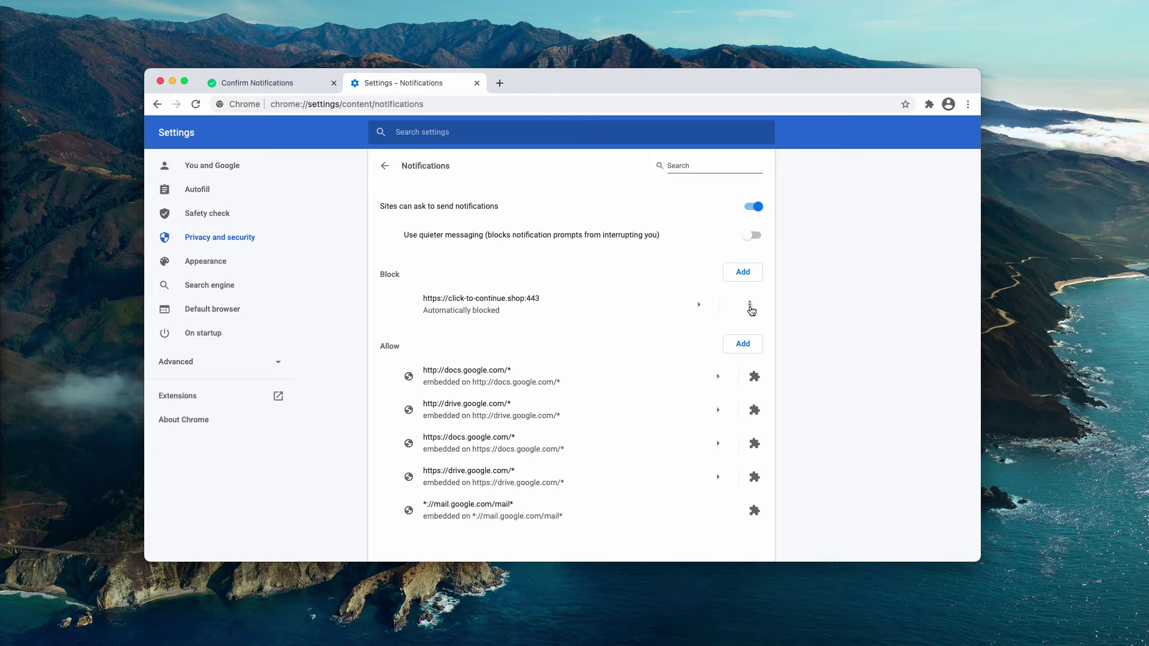
{"action": "left_click", "coordinate": [750, 304]}
{"action": "left_click", "coordinate": [735, 348]}
Step: Close the Confirm Notifications tab and go to combocleaner.com from the address bar
{"action": "left_click", "coordinate": [333, 84]}
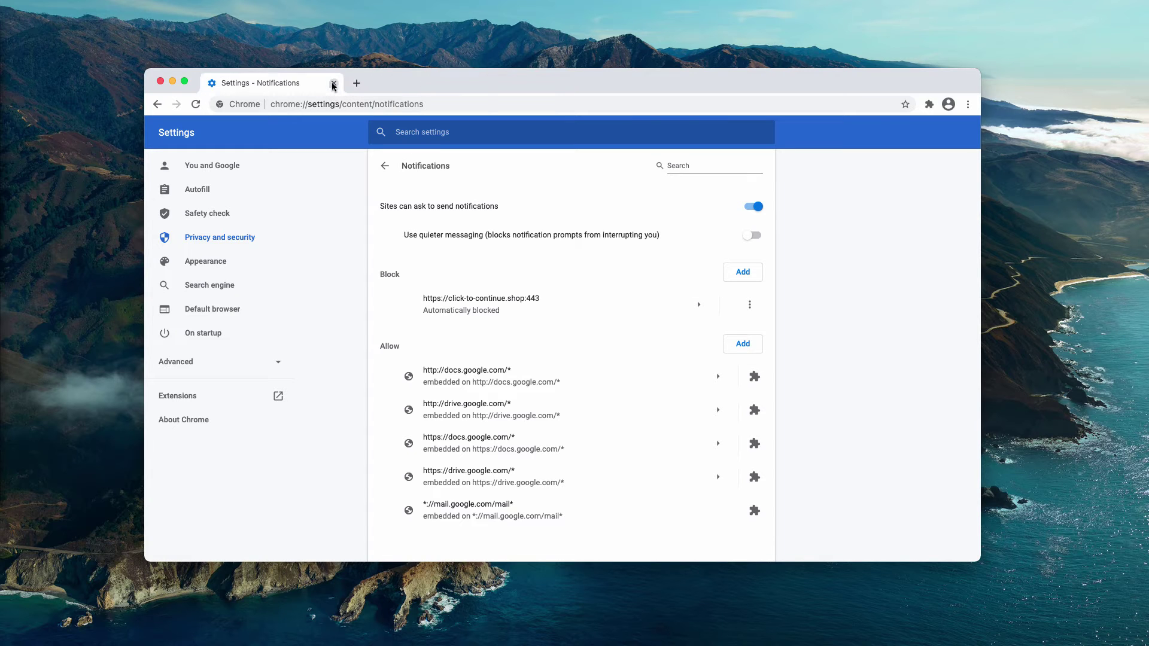
{"action": "left_click", "coordinate": [431, 104]}
{"action": "type", "text": "c"}
{"action": "left_click", "coordinate": [432, 126]}
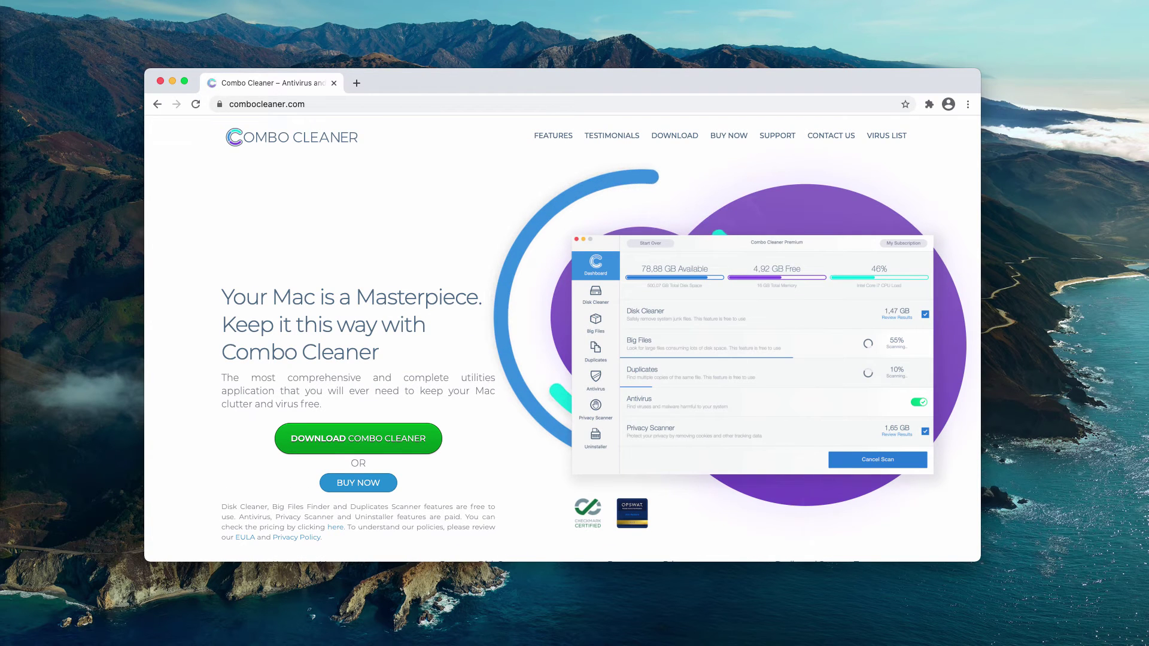
Step: Let Combo Cleaner launch and update its antivirus database to 97%
{"action": "left_click_drag", "start_coordinate": [398, 73], "coordinate": [395, 75]}
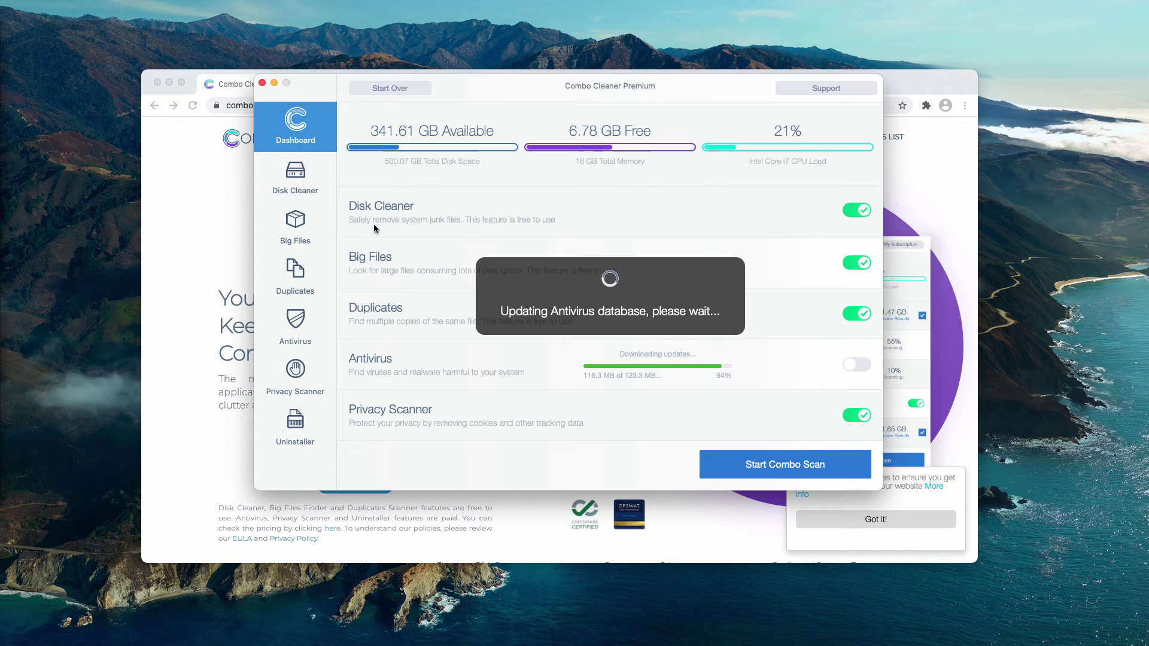
Step: Review the Disk Cleaner, Big Files and Duplicates sections, choose Full Scan under Antivirus, and start the Combo Scan
{"action": "left_click", "coordinate": [302, 178]}
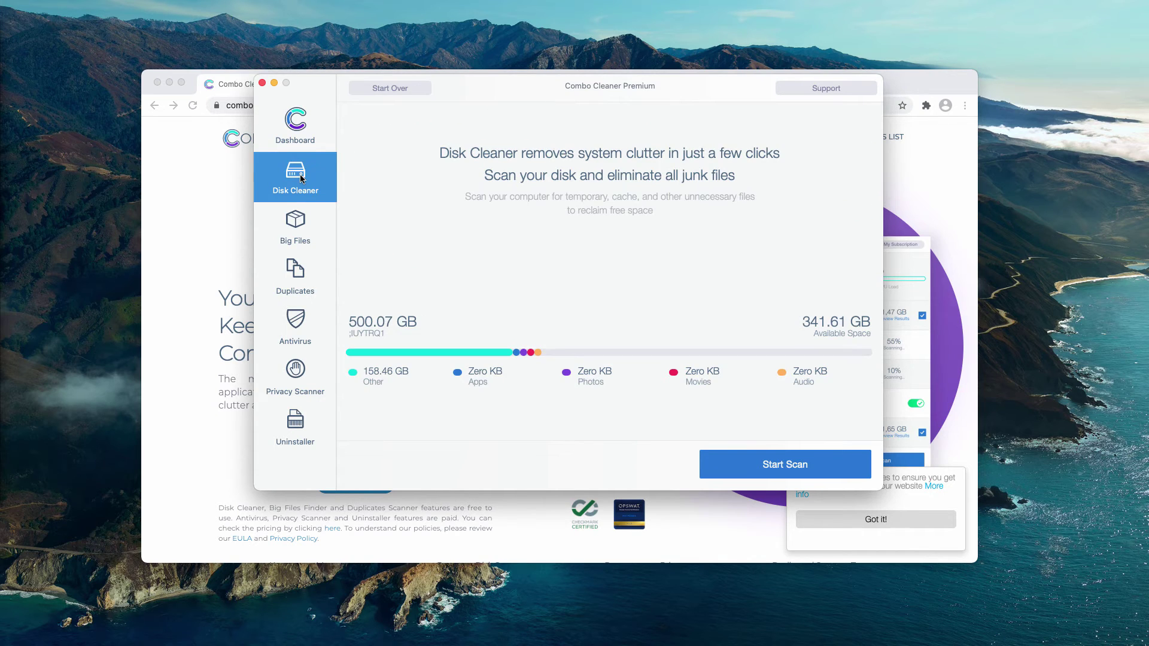
{"action": "left_click", "coordinate": [299, 239]}
{"action": "left_click", "coordinate": [296, 289]}
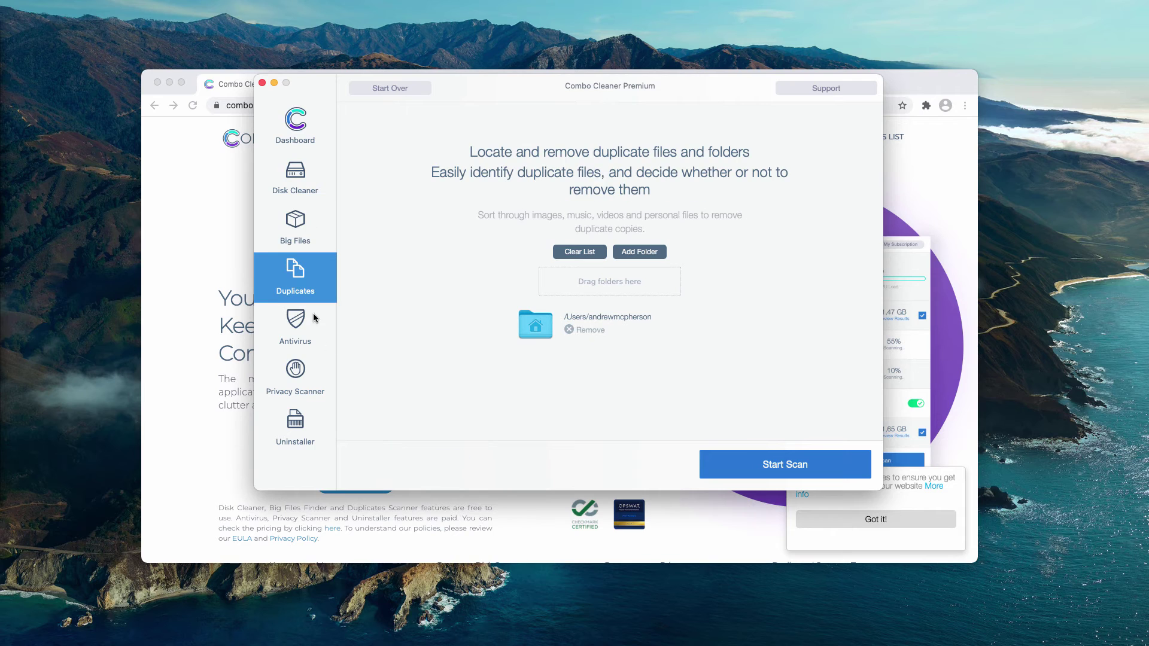
{"action": "left_click", "coordinate": [306, 336]}
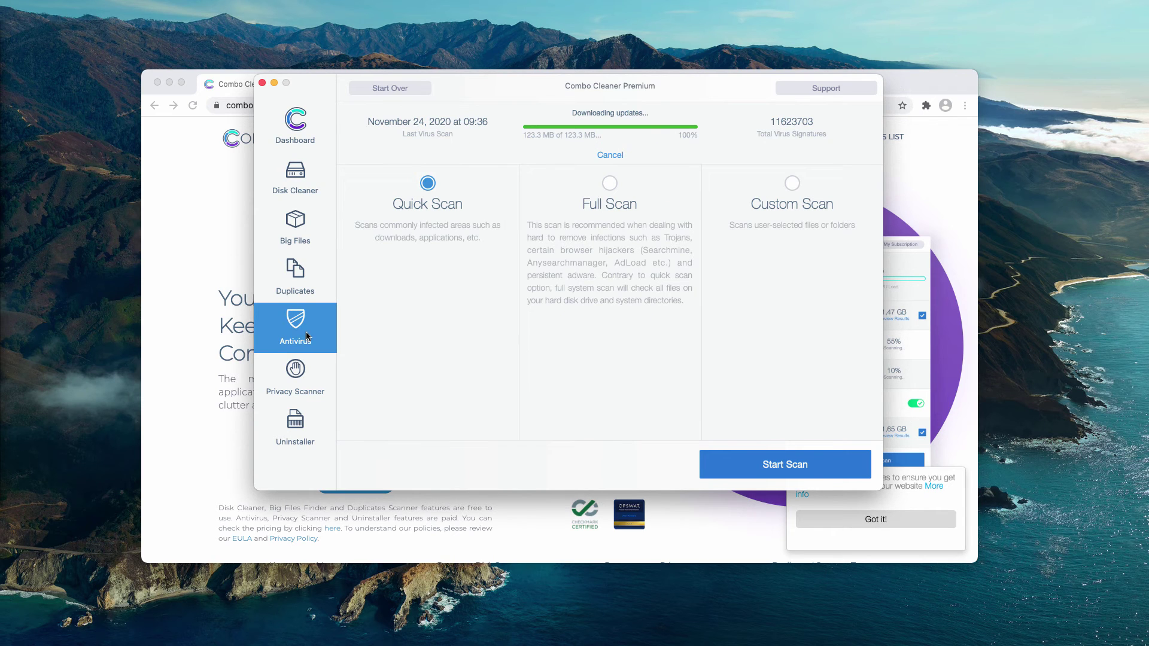
{"action": "left_click", "coordinate": [609, 186]}
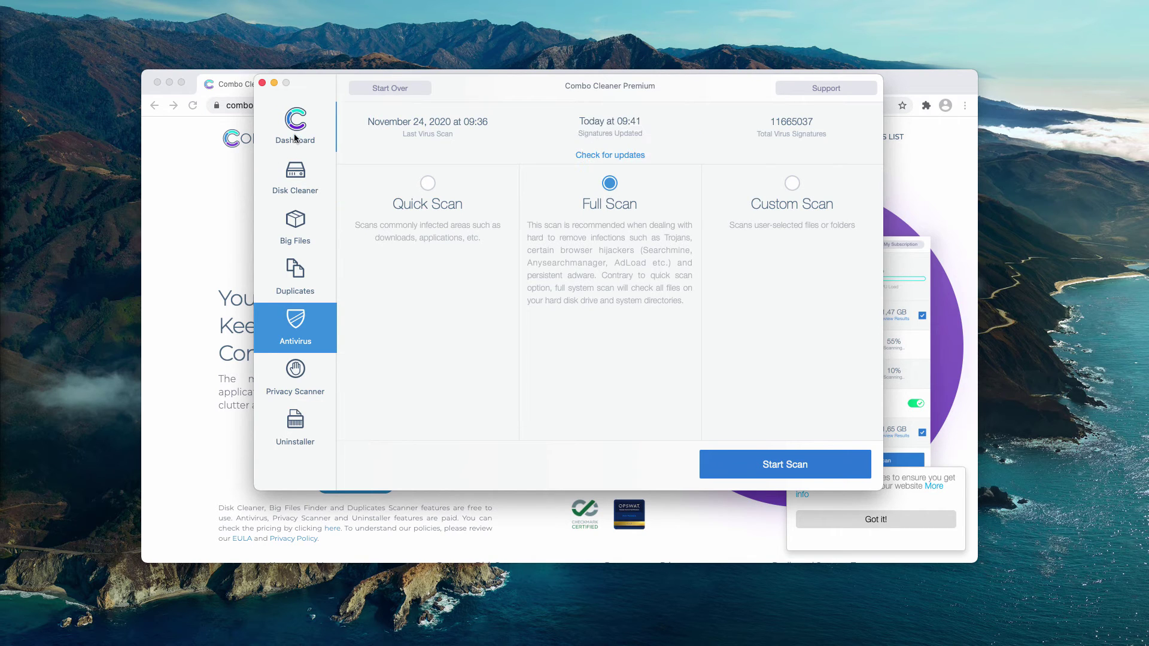
{"action": "left_click", "coordinate": [321, 144]}
{"action": "left_click", "coordinate": [812, 469]}
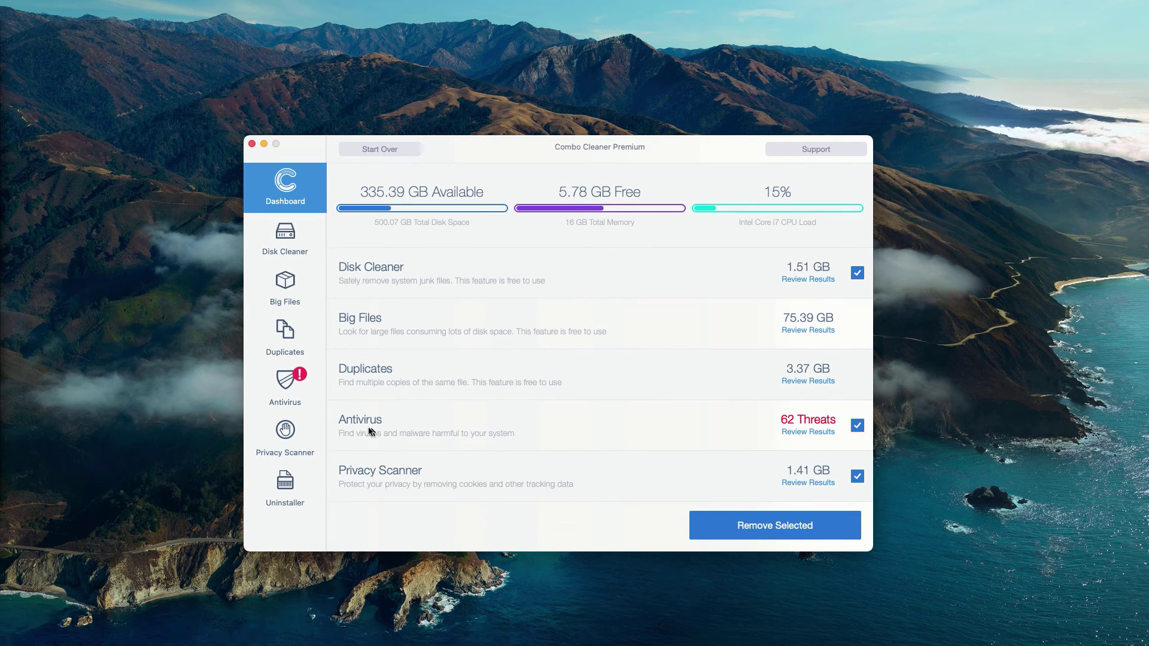
Step: Open the Antivirus results listing the 62 infected adware files
{"action": "left_click", "coordinate": [814, 433]}
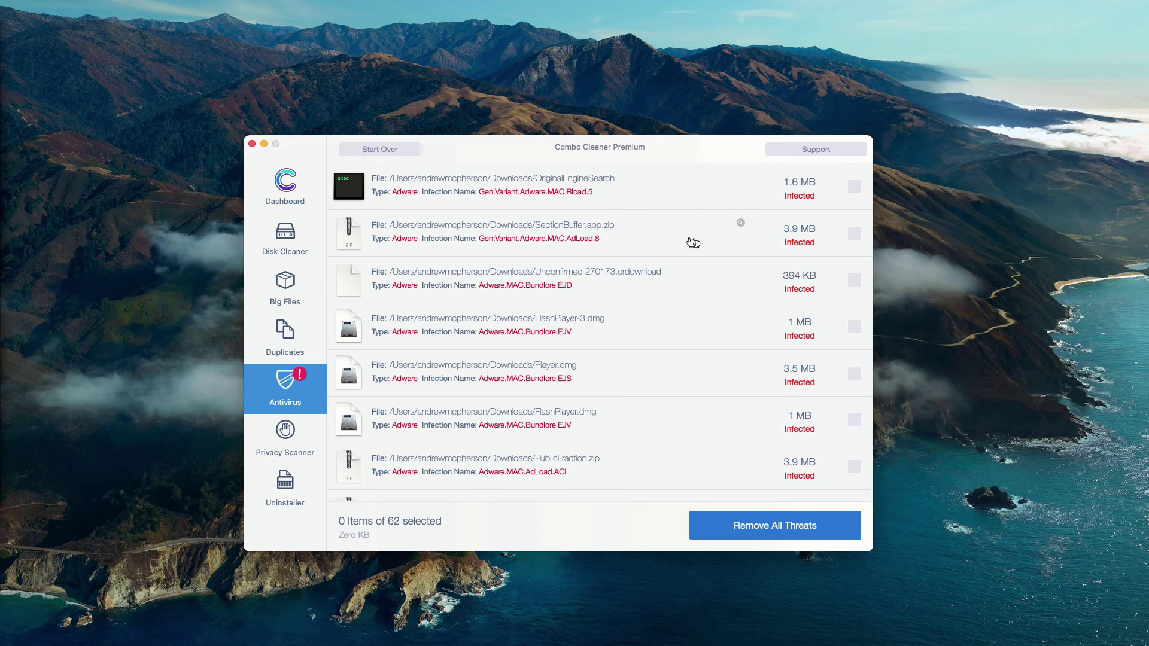
Step: Show the infected SectionBuffer.app.zip in the Finder Downloads folder
{"action": "left_click", "coordinate": [742, 225]}
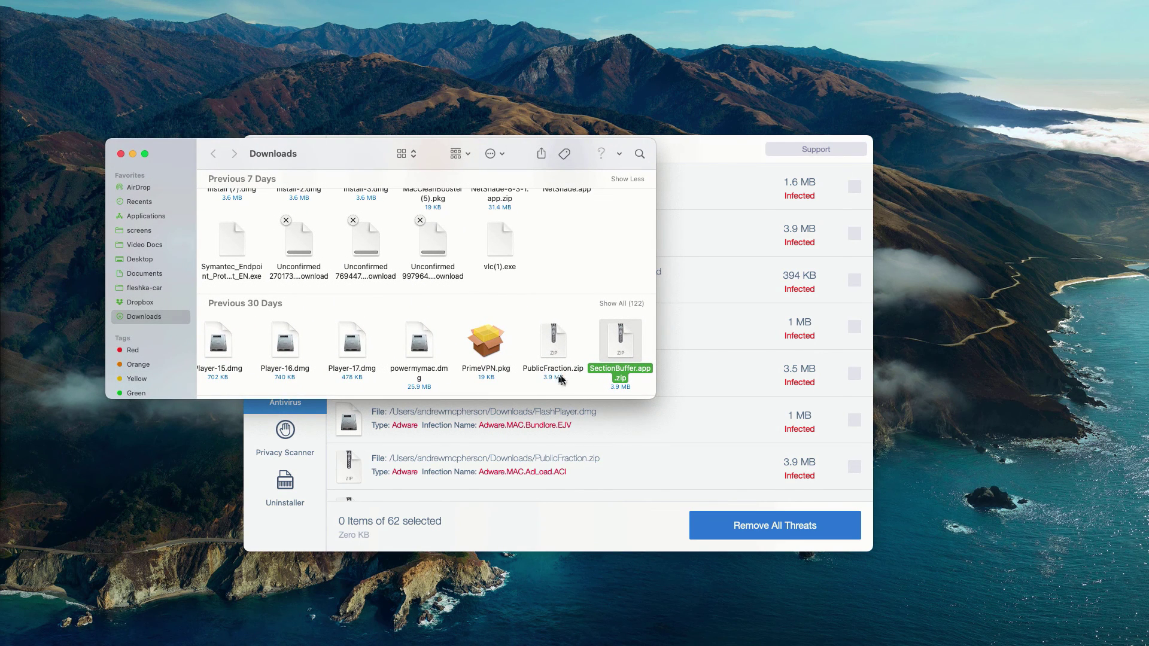
Step: Move SectionBuffer.app.zip from Downloads to the Trash and close the Finder window
{"action": "right_click", "coordinate": [622, 360]}
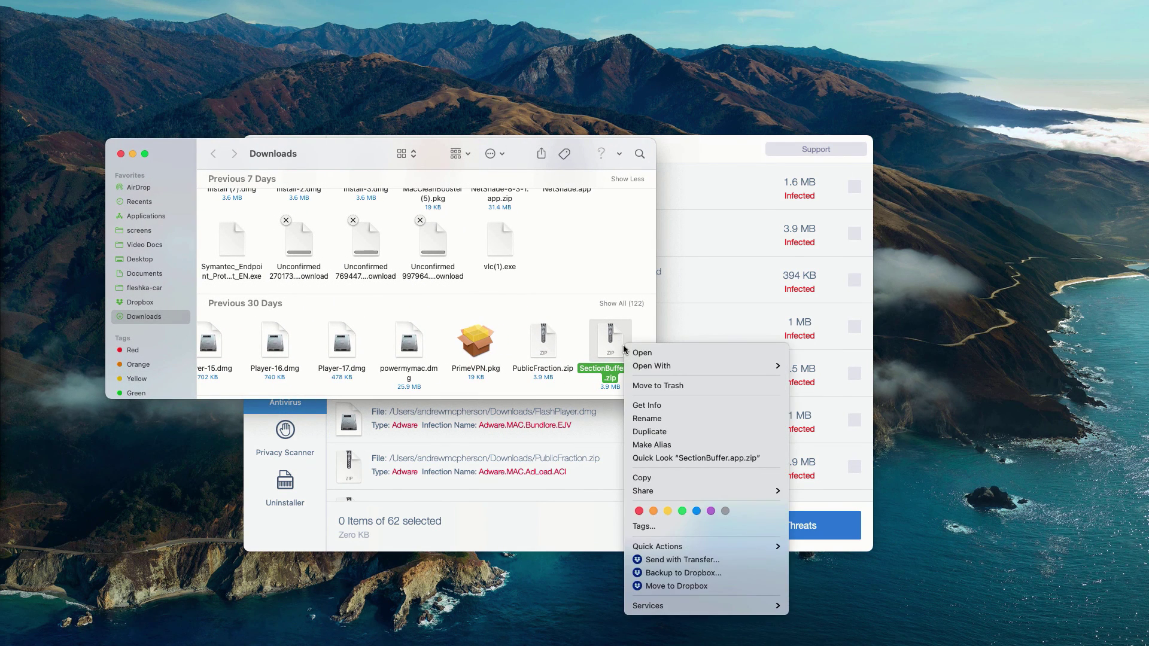
{"action": "left_click", "coordinate": [654, 385]}
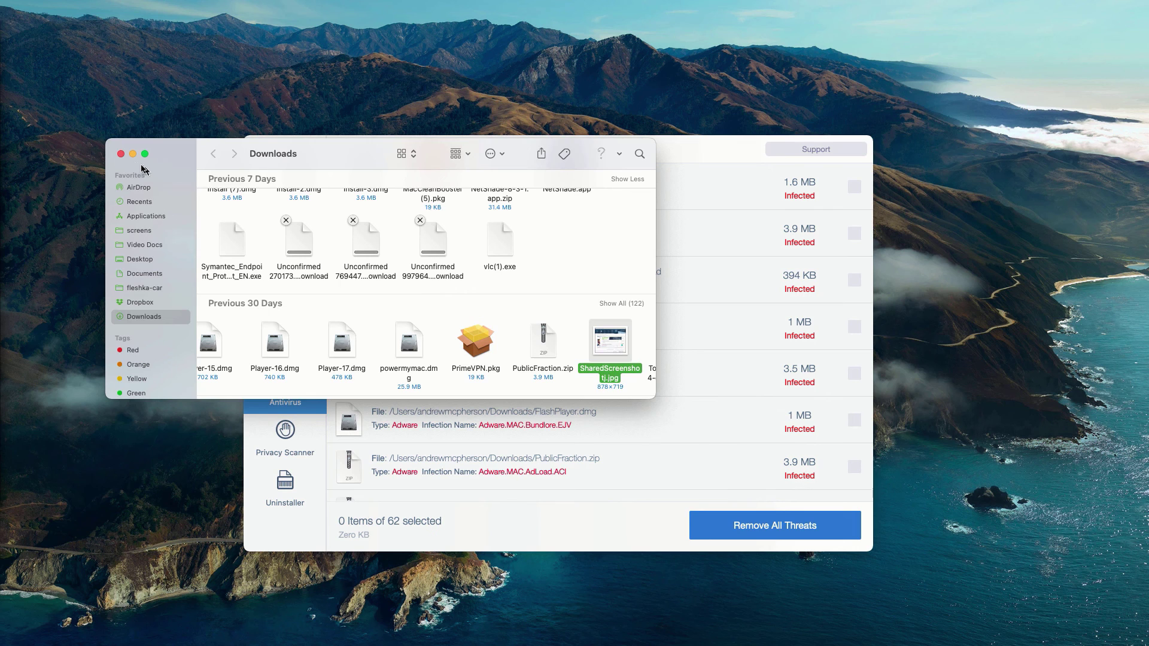
{"action": "left_click", "coordinate": [120, 154]}
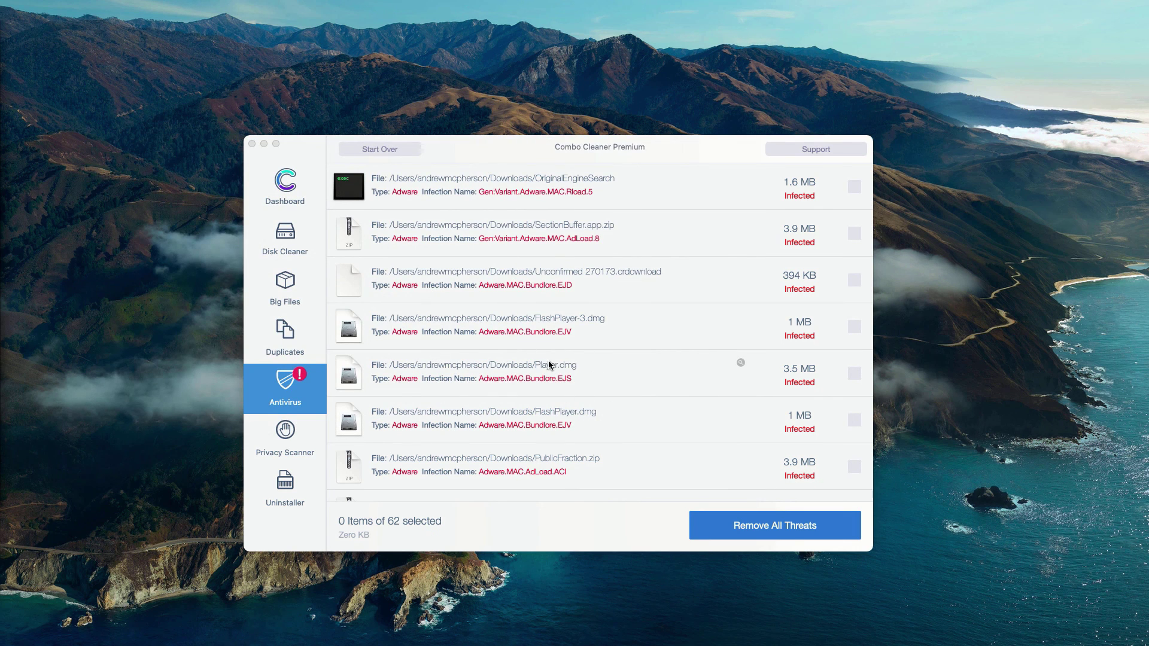
Step: Reveal the infected Player.dmg from Combo Cleaner, move it to the Trash, and close Finder
{"action": "left_click", "coordinate": [740, 363]}
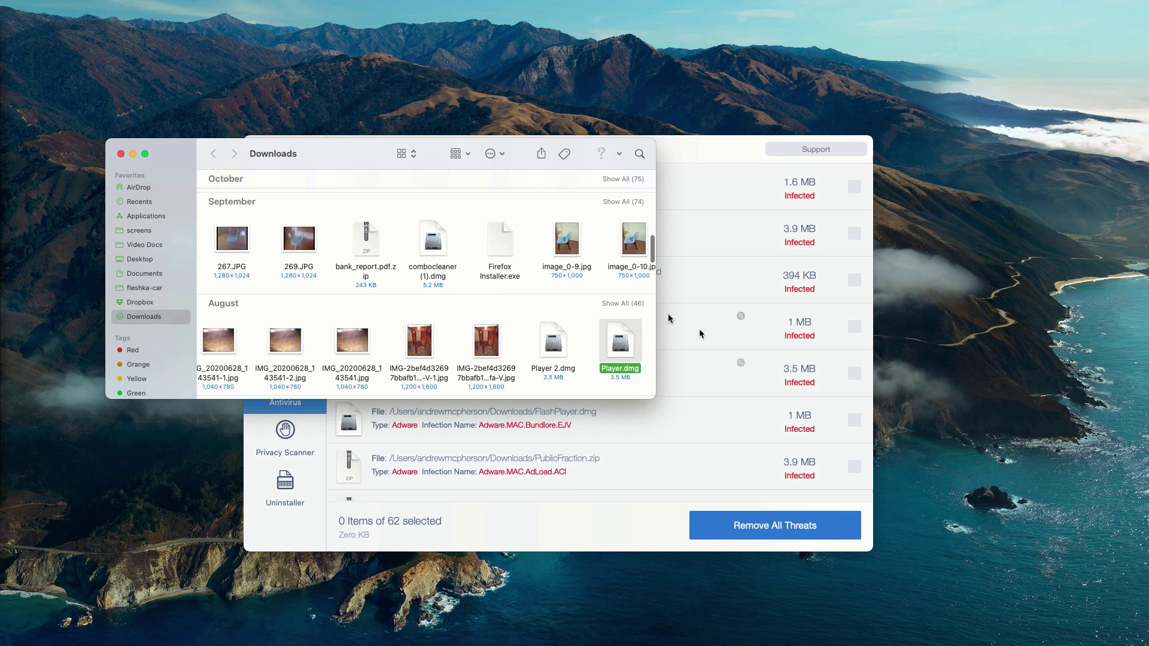
{"action": "right_click", "coordinate": [620, 333]}
{"action": "left_click", "coordinate": [629, 372]}
{"action": "left_click", "coordinate": [120, 154]}
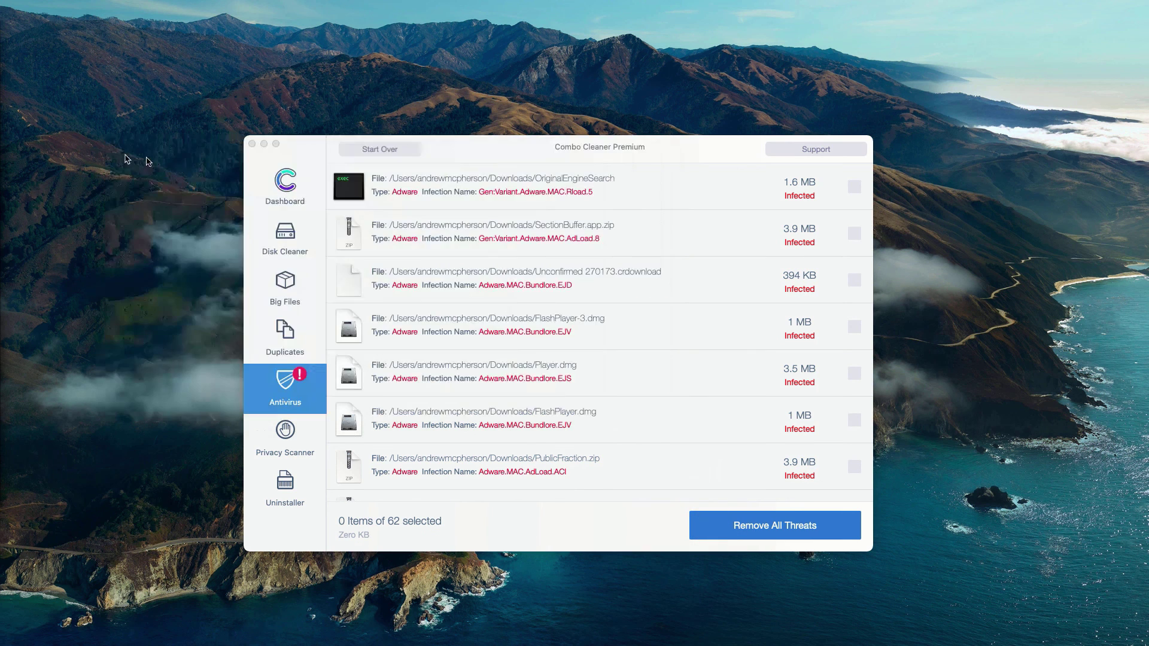